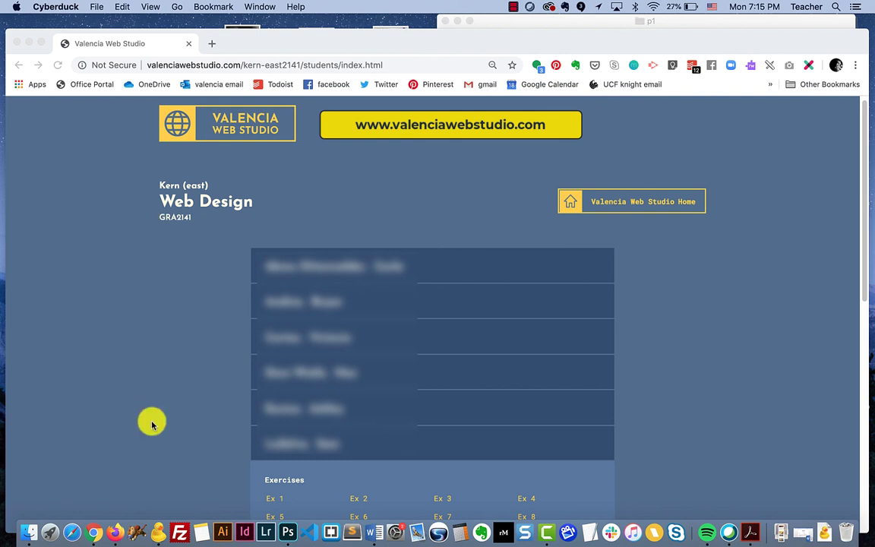
Launch Cyberduck from the Dock while the Web Design student page stays open in Chrome
{"action": "left_click", "coordinate": [158, 533]}
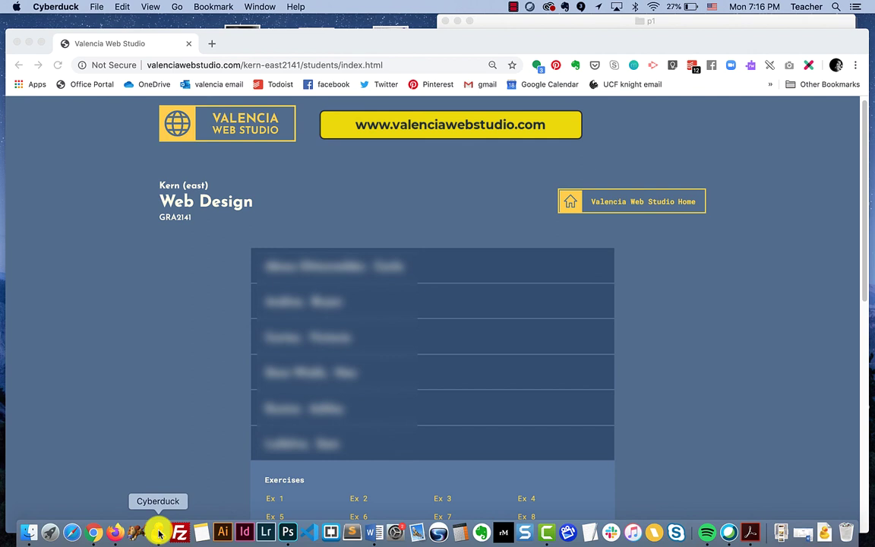
Open a new Cyberduck browser window and start an FTP connection on port 21
{"action": "right_click", "coordinate": [159, 533]}
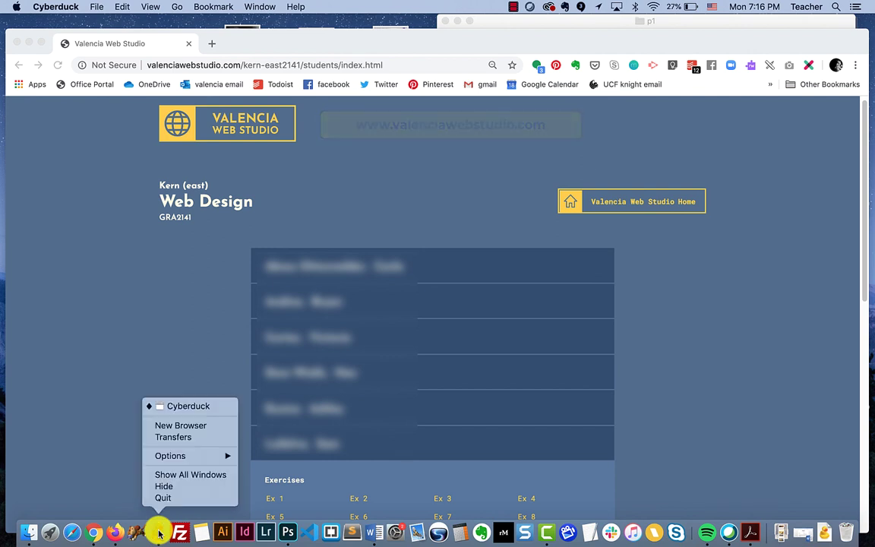
{"action": "left_click", "coordinate": [189, 406]}
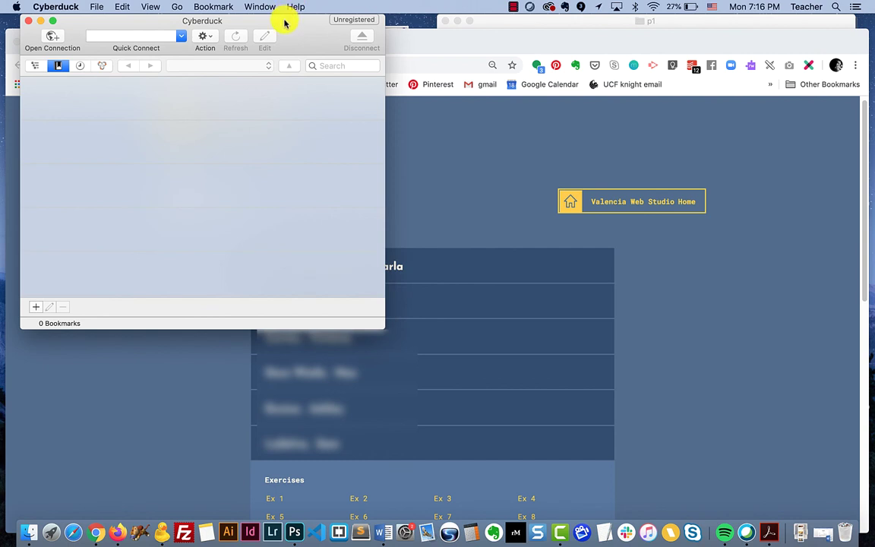
{"action": "left_click_drag", "start_coordinate": [285, 24], "coordinate": [287, 23]}
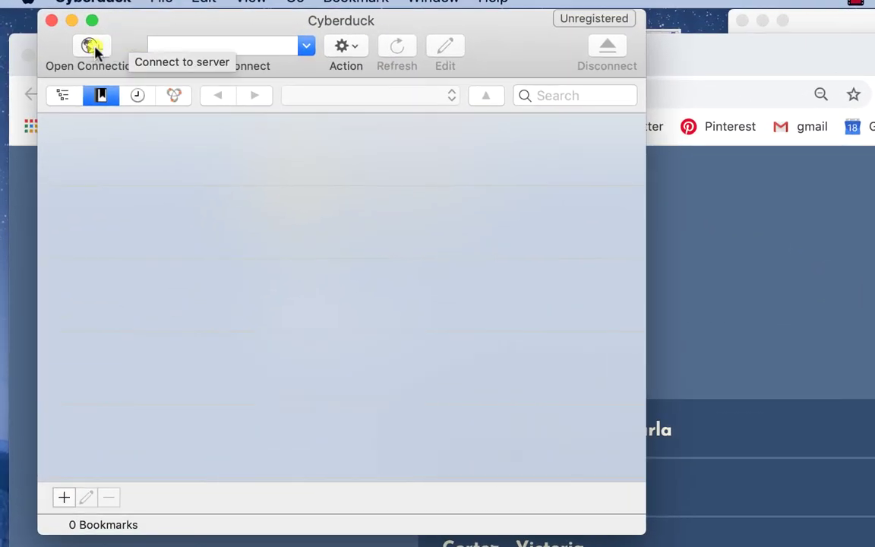
{"action": "left_click", "coordinate": [97, 47]}
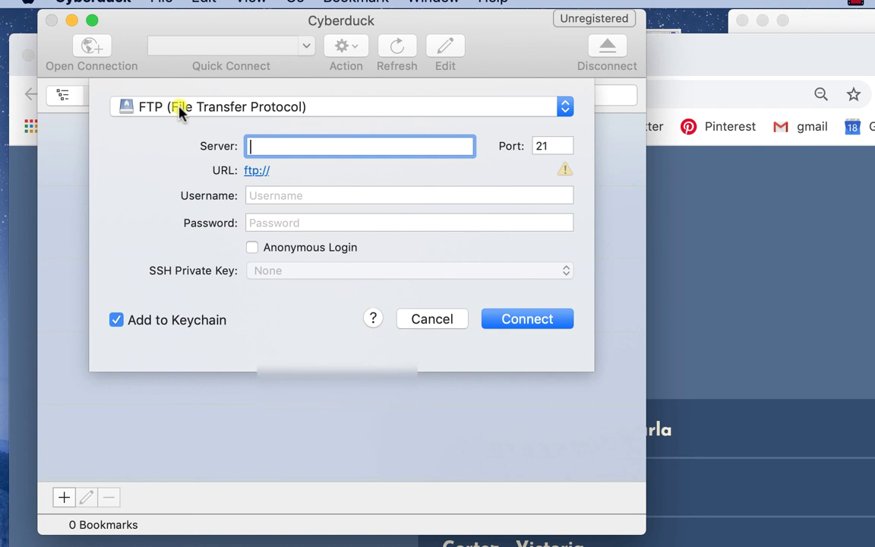
{"action": "left_click", "coordinate": [180, 108]}
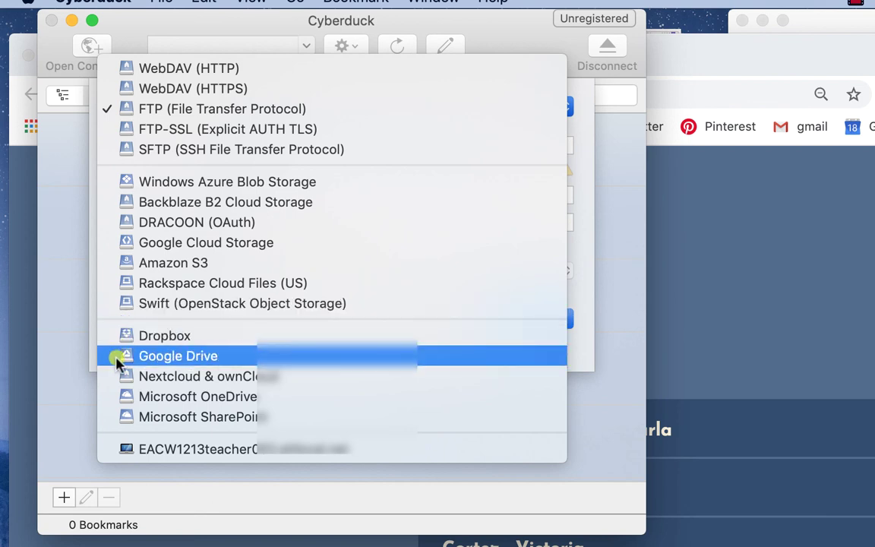
{"action": "left_click", "coordinate": [122, 114]}
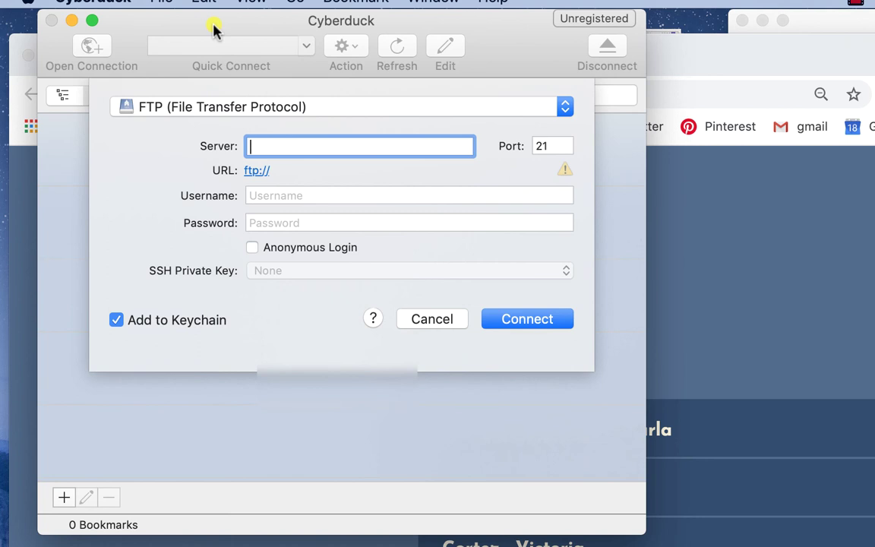
{"action": "type", "text": "www."}
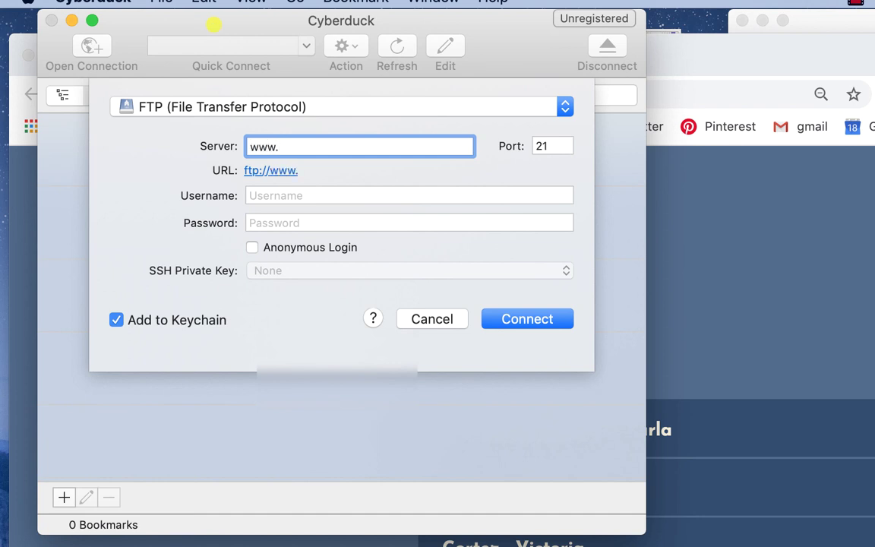
{"action": "type", "text": "valenciaw"}
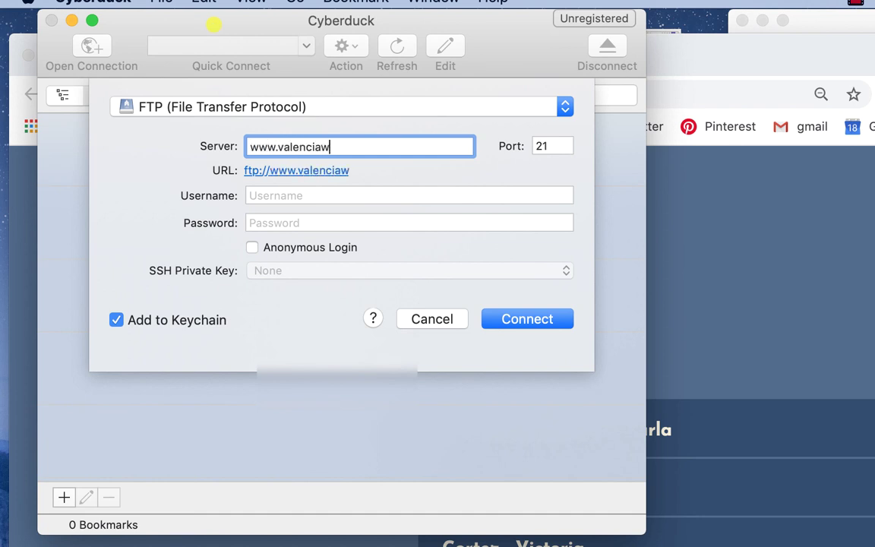
{"action": "type", "text": "ebstudi"}
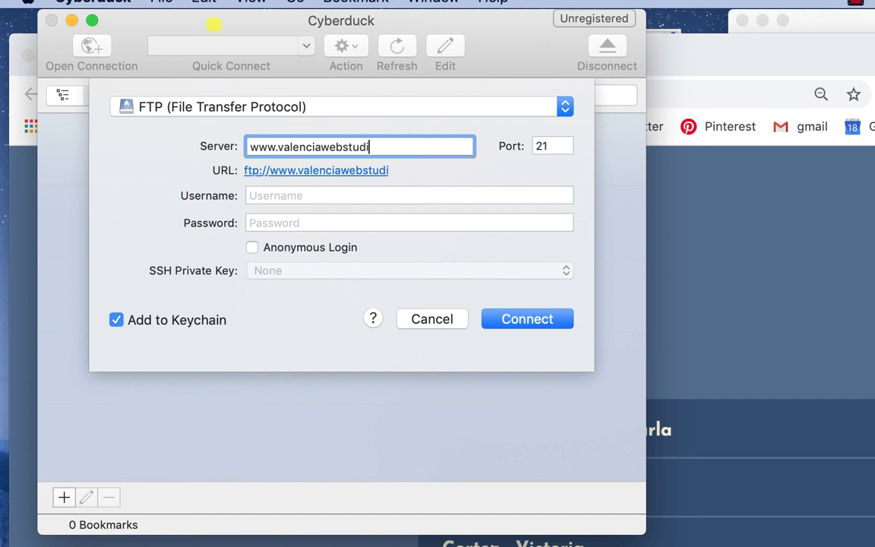
{"action": "type", "text": "o.com"}
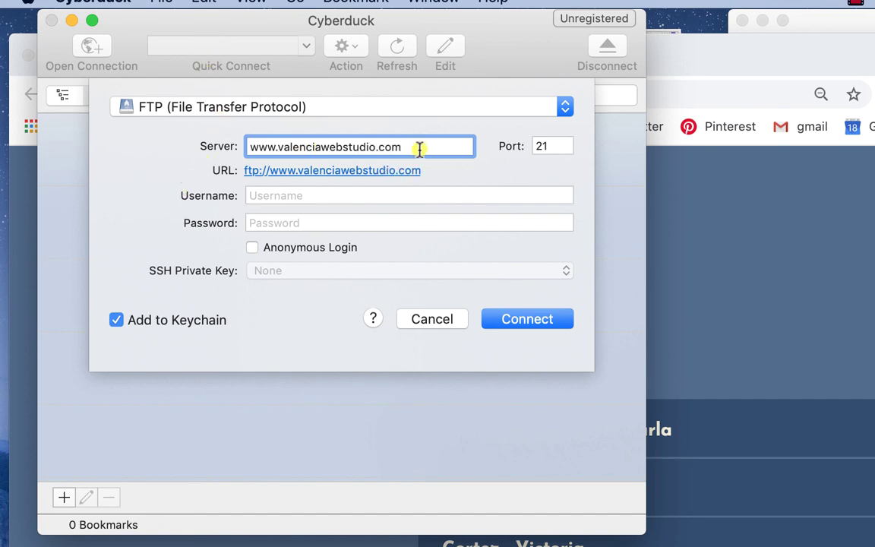
{"action": "left_click", "coordinate": [260, 197]}
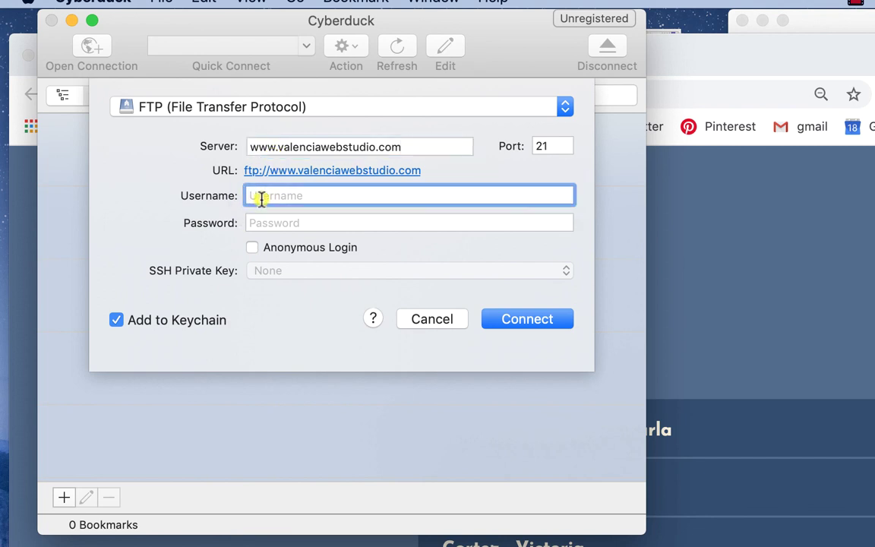
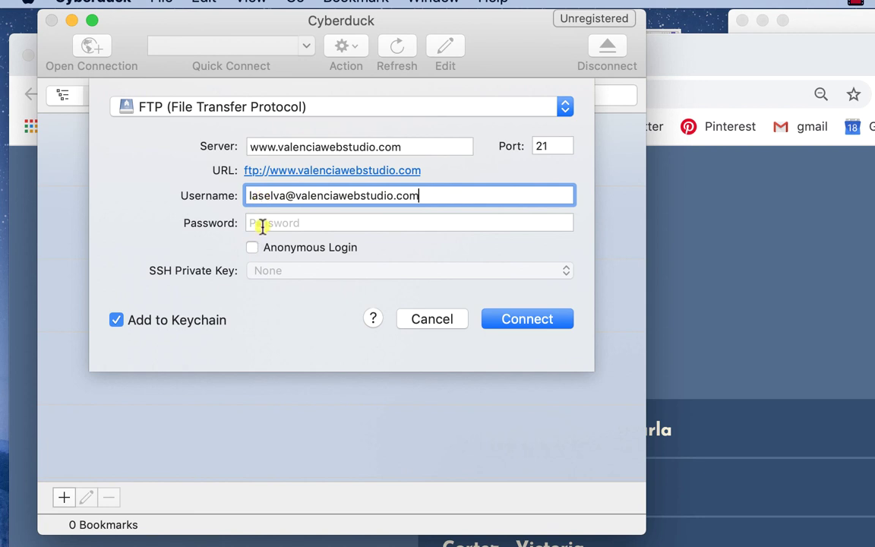
{"action": "left_click", "coordinate": [262, 223]}
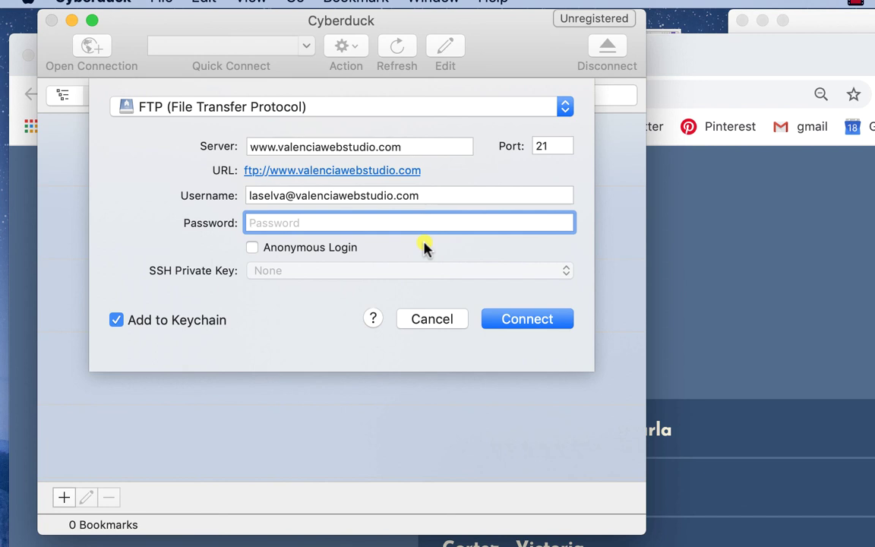
{"action": "left_click_drag", "start_coordinate": [286, 195], "coordinate": [418, 195]}
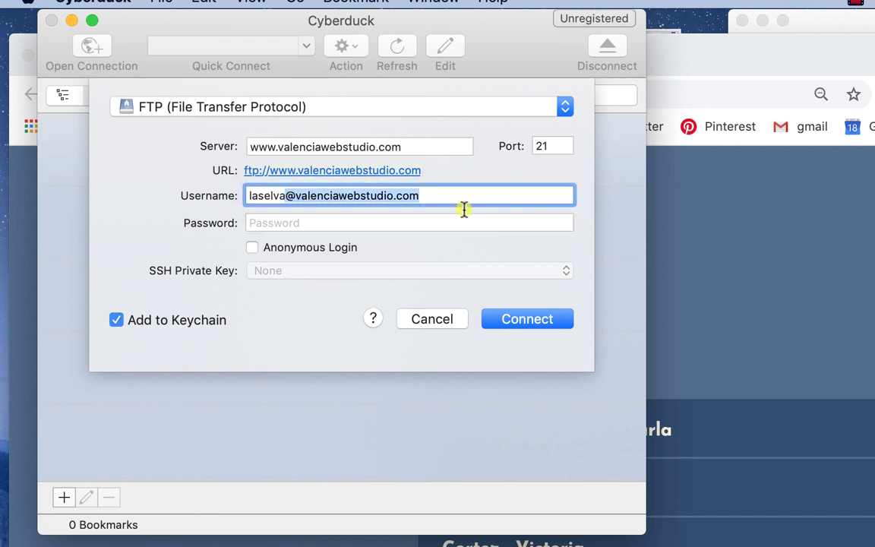
{"action": "left_click", "coordinate": [422, 223]}
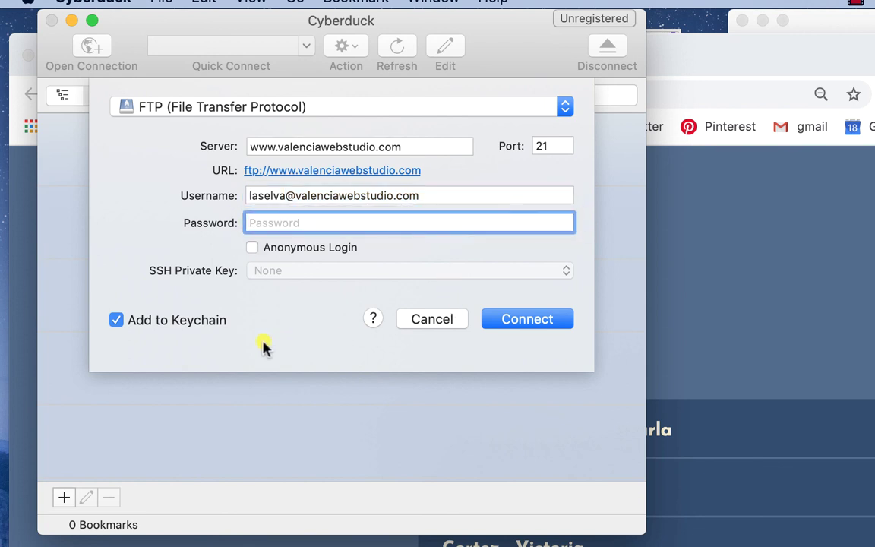
{"action": "type", "text": "•••••••••••••"}
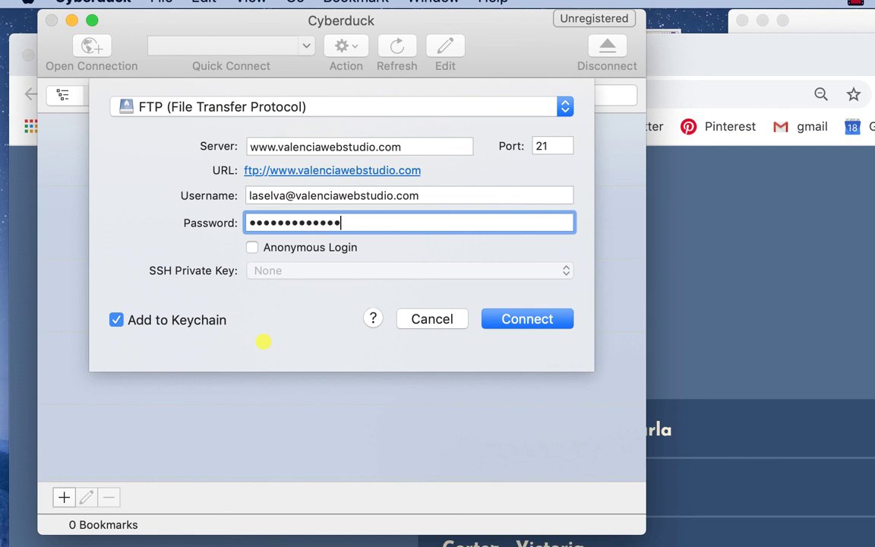
{"action": "left_click", "coordinate": [517, 317]}
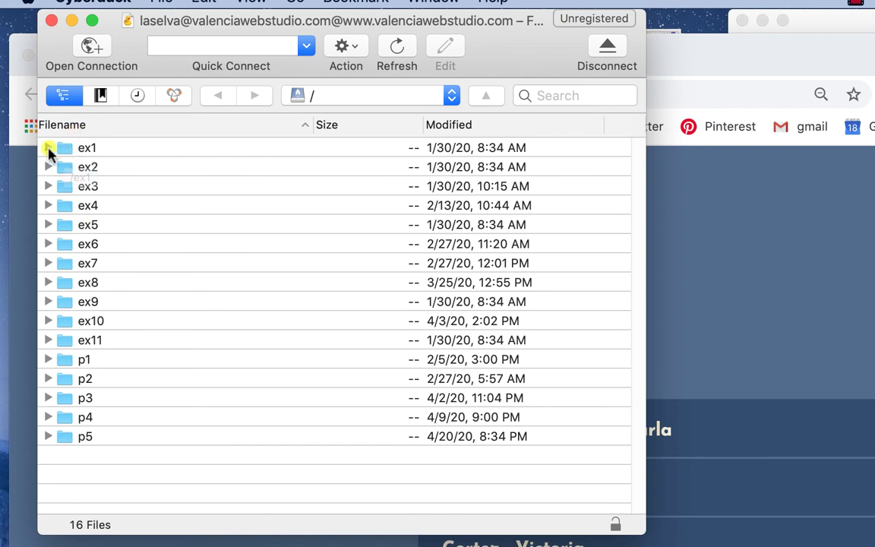
Expand ex1 on the server and choose Delete for submission-landing.html
{"action": "left_click", "coordinate": [47, 148]}
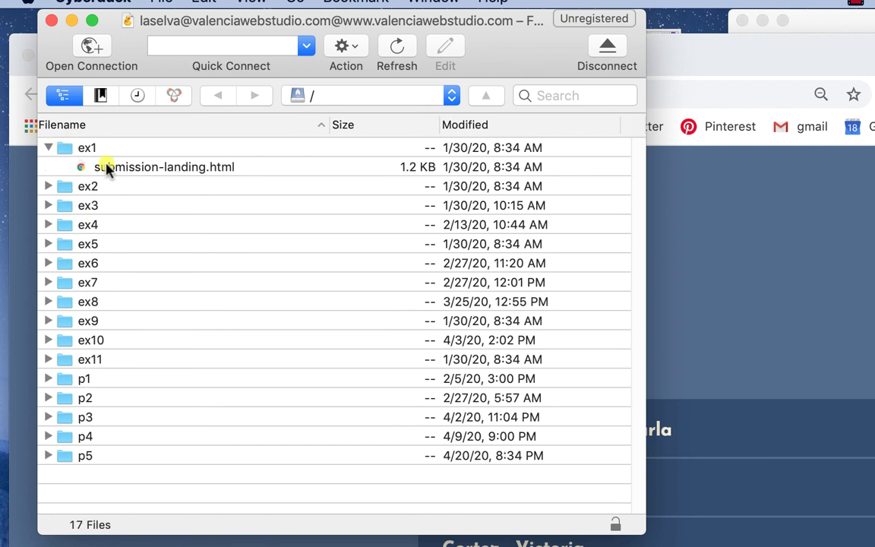
{"action": "left_click", "coordinate": [85, 167]}
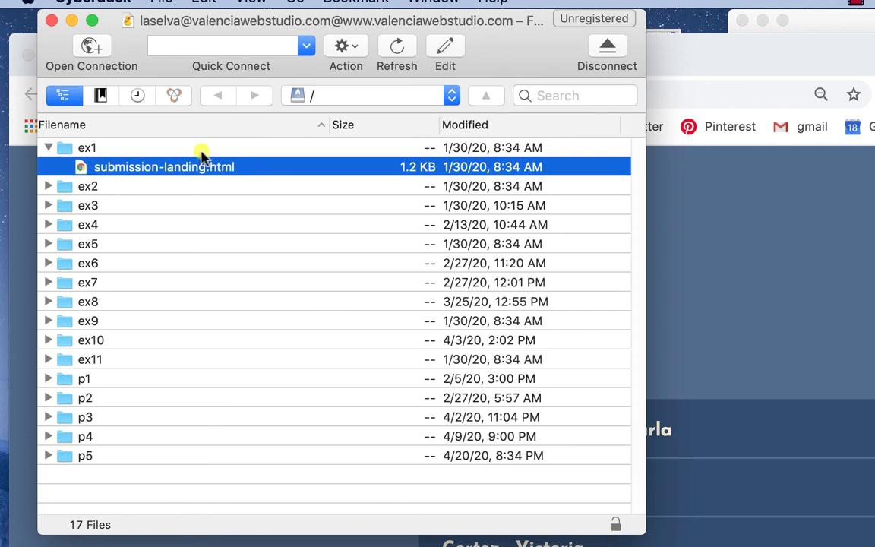
{"action": "right_click", "coordinate": [85, 172]}
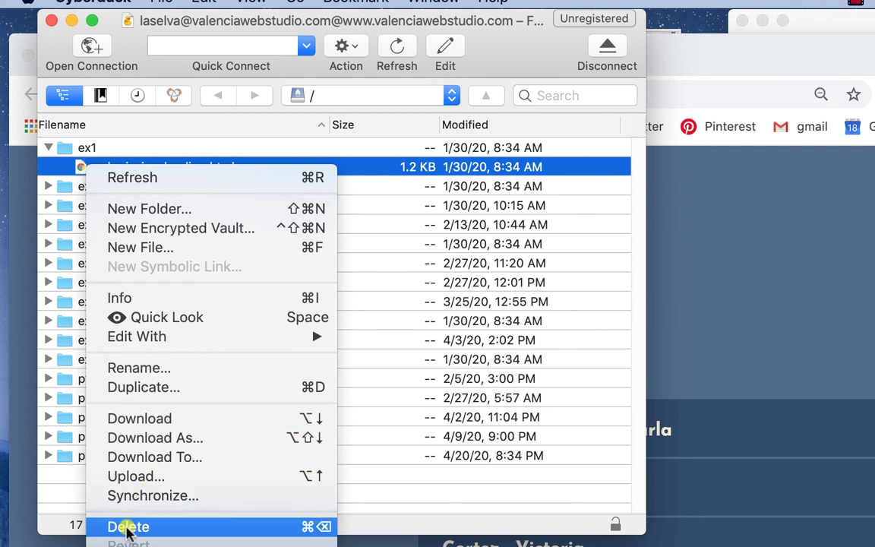
{"action": "left_click", "coordinate": [127, 528]}
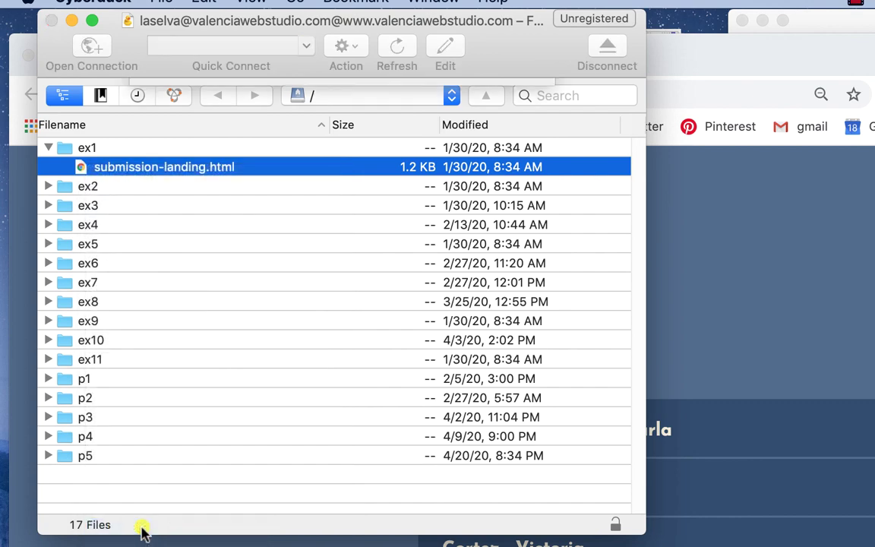
Confirm the ex1 deletion, then preview the local p1 Peace River Campground index.html in Firefox
{"action": "left_click", "coordinate": [507, 183]}
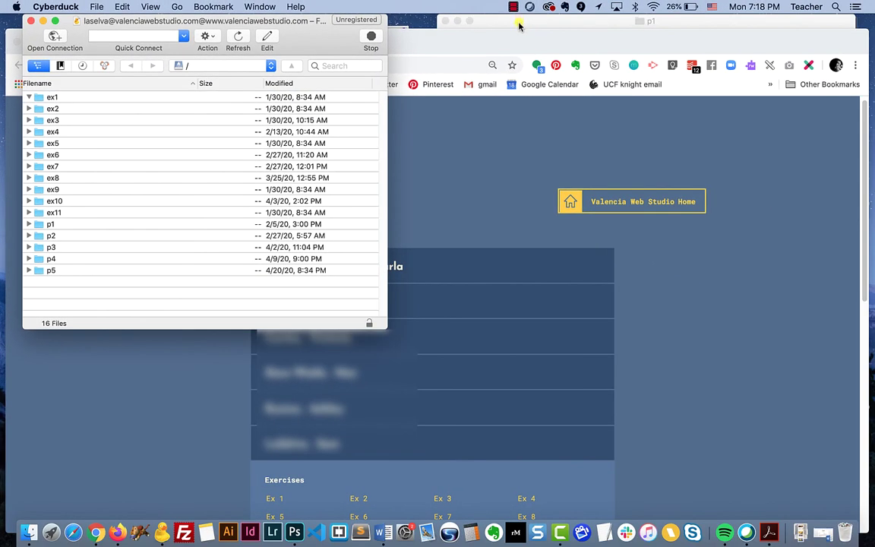
{"action": "left_click", "coordinate": [534, 22]}
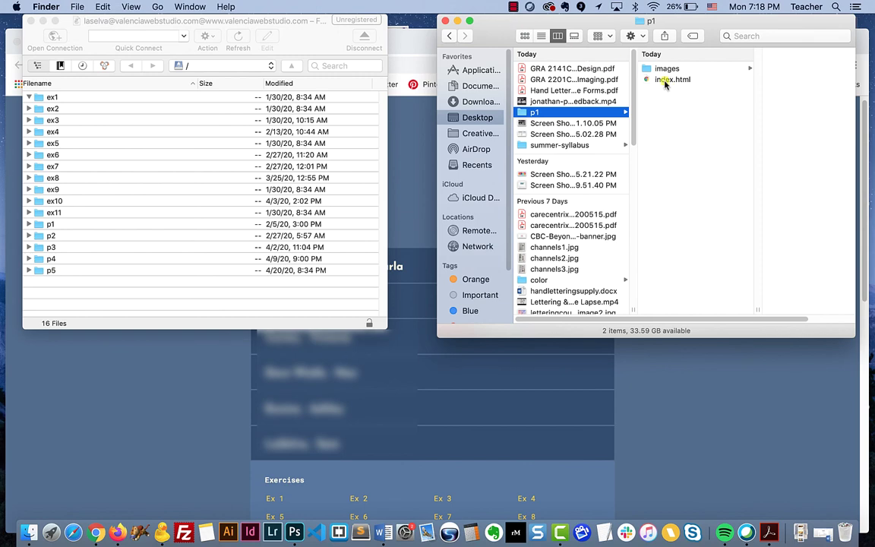
{"action": "left_click_drag", "start_coordinate": [665, 85], "coordinate": [110, 536]}
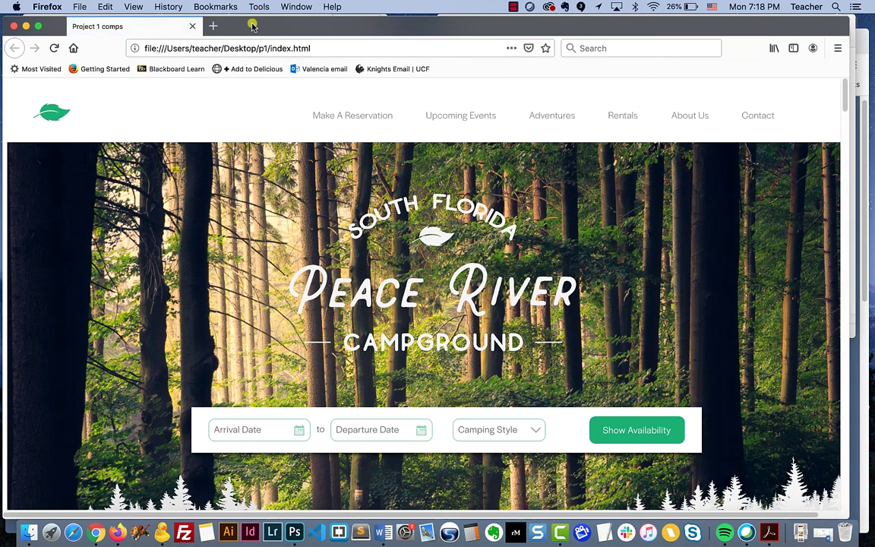
{"action": "left_click_drag", "start_coordinate": [253, 26], "coordinate": [258, 26]}
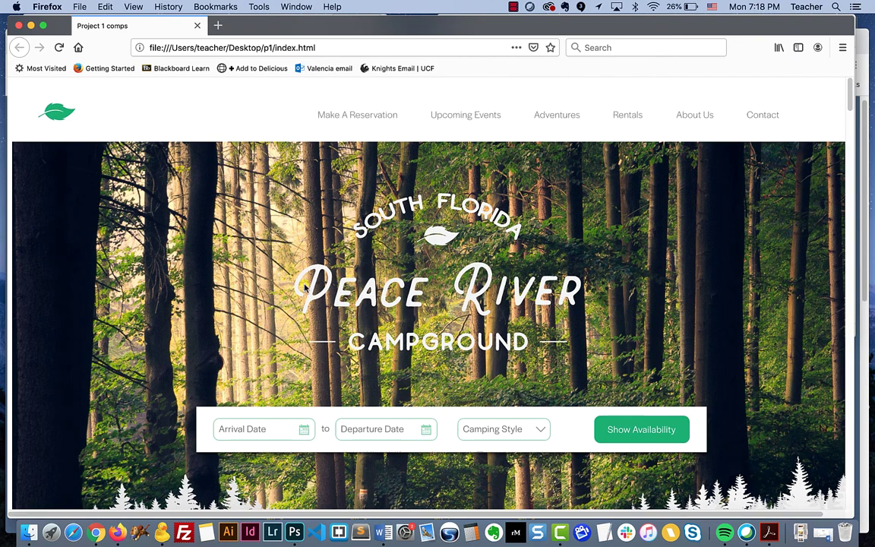
{"action": "scroll", "coordinate": [304, 285], "scroll_direction": "down", "scroll_amount": 8}
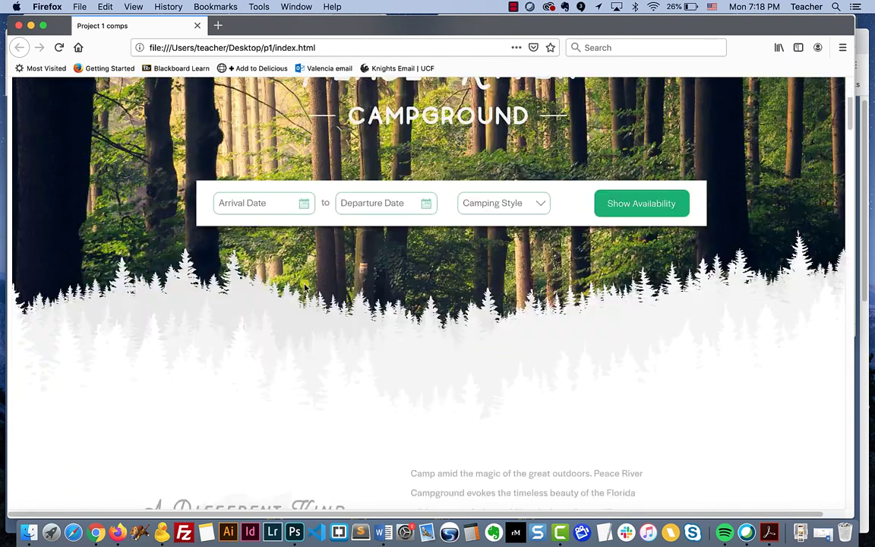
{"action": "scroll", "coordinate": [304, 286], "scroll_direction": "down", "scroll_amount": 20}
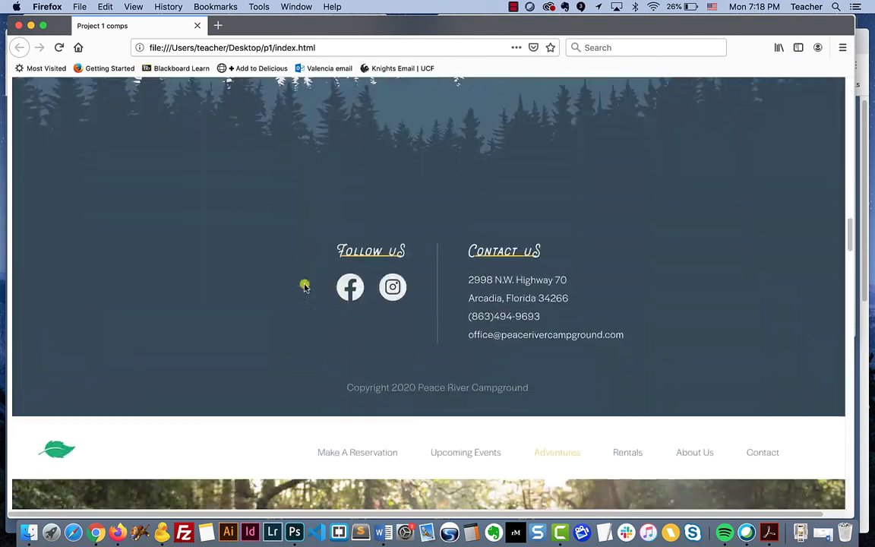
{"action": "scroll", "coordinate": [303, 285], "scroll_direction": "down", "scroll_amount": 20}
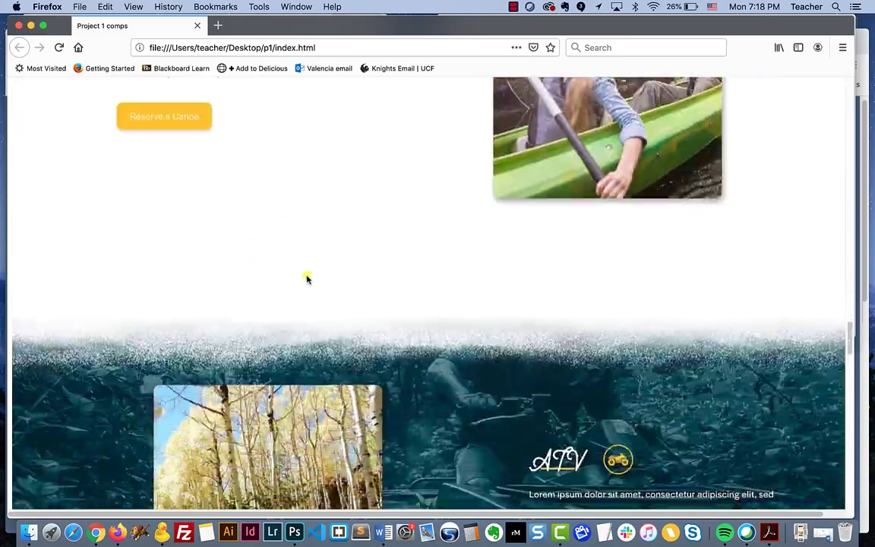
{"action": "scroll", "coordinate": [307, 280], "scroll_direction": "down", "scroll_amount": 20}
{"action": "scroll", "coordinate": [307, 280], "scroll_direction": "up", "scroll_amount": 12}
{"action": "scroll", "coordinate": [307, 279], "scroll_direction": "up", "scroll_amount": 15}
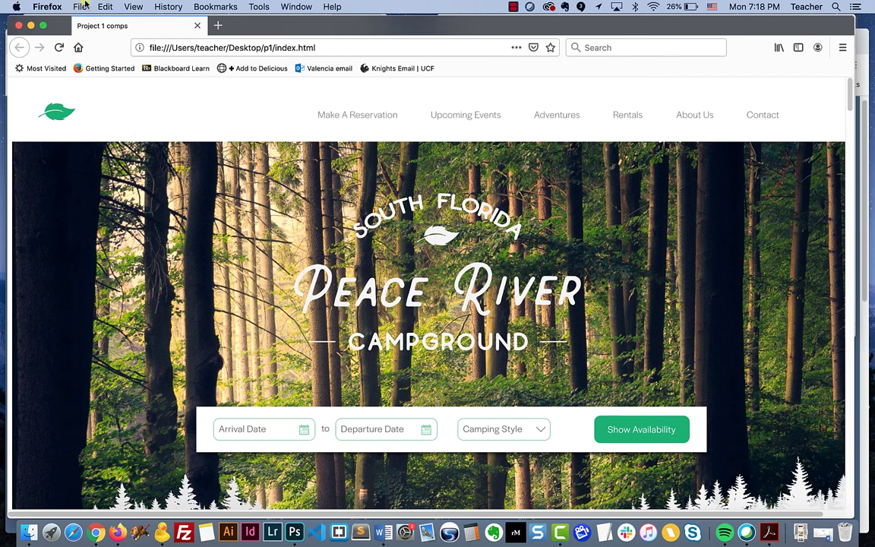
Close the preview and drag the p1 images folder and index.html onto the server's ex1 folder
{"action": "left_click", "coordinate": [19, 25]}
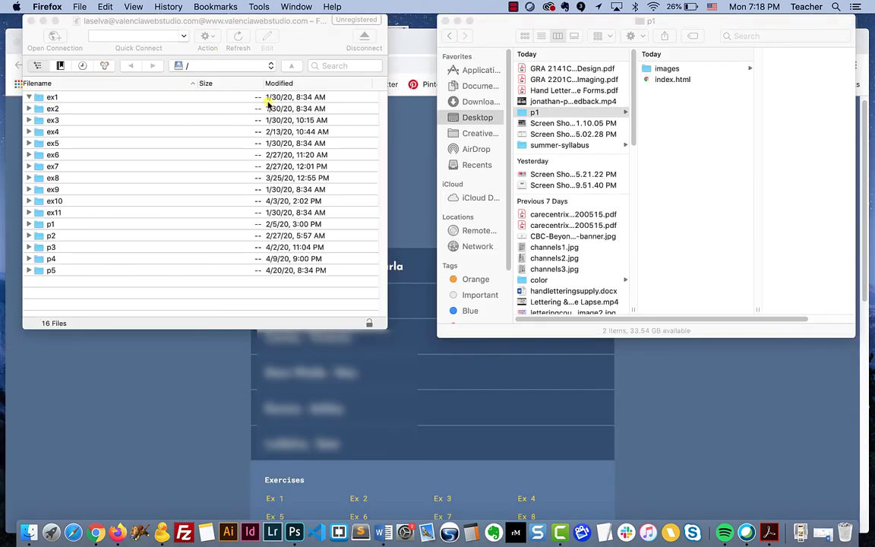
{"action": "left_click", "coordinate": [650, 79]}
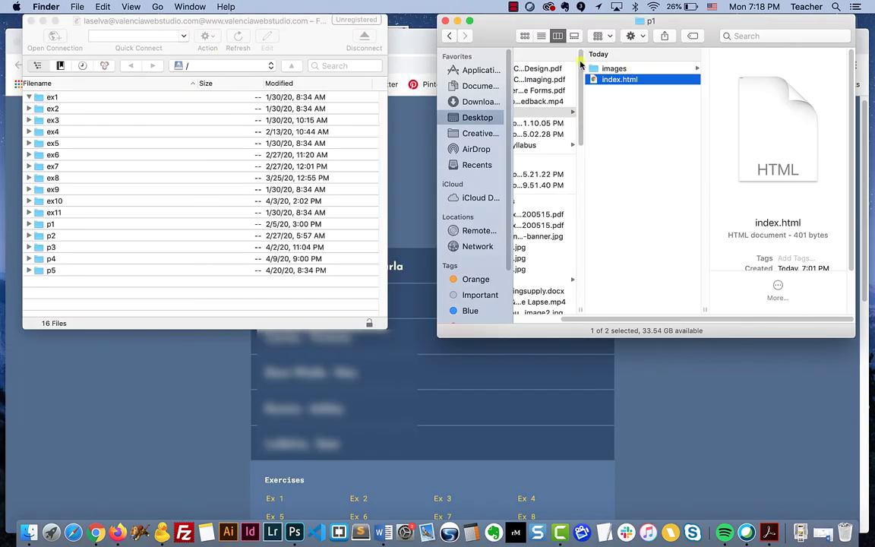
{"action": "left_click", "coordinate": [593, 69], "text": "shift"}
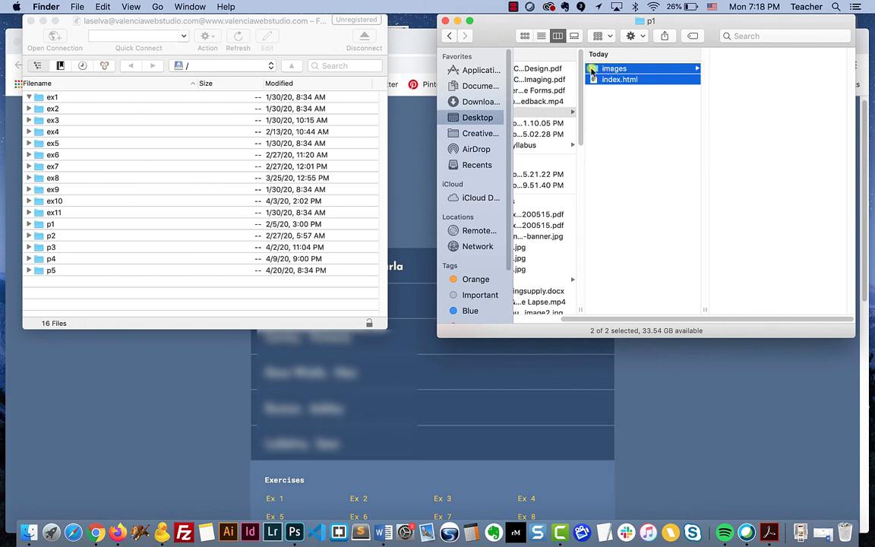
{"action": "left_click", "coordinate": [605, 113]}
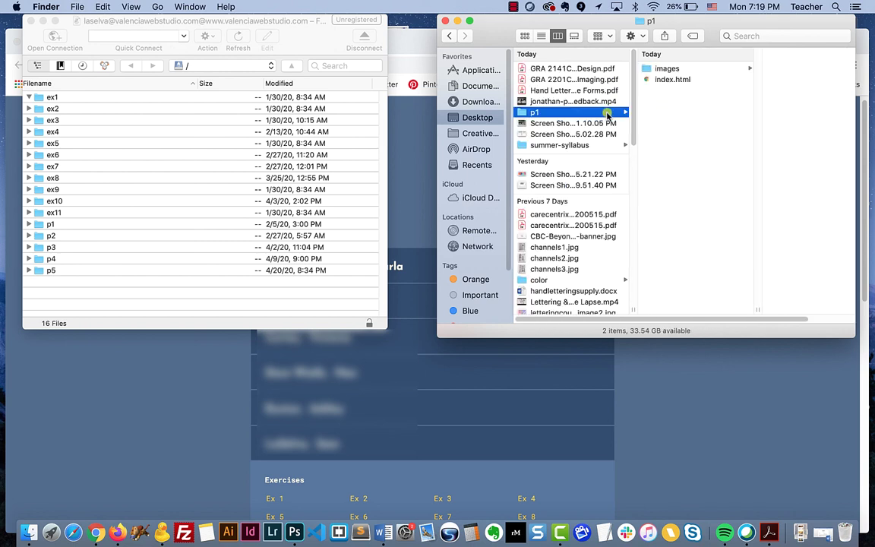
{"action": "left_click", "coordinate": [659, 69]}
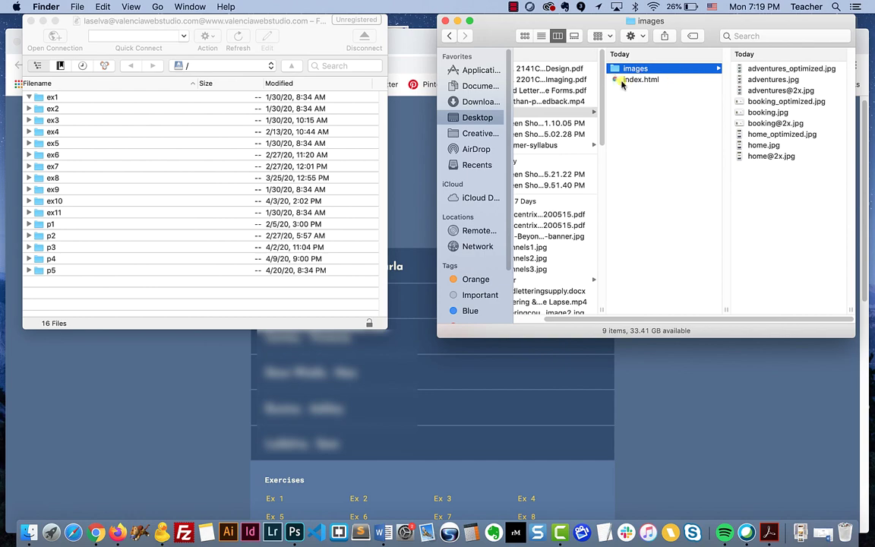
{"action": "left_click", "coordinate": [616, 79]}
{"action": "left_click", "coordinate": [607, 68], "text": "super"}
{"action": "left_click_drag", "start_coordinate": [607, 69], "coordinate": [364, 83]}
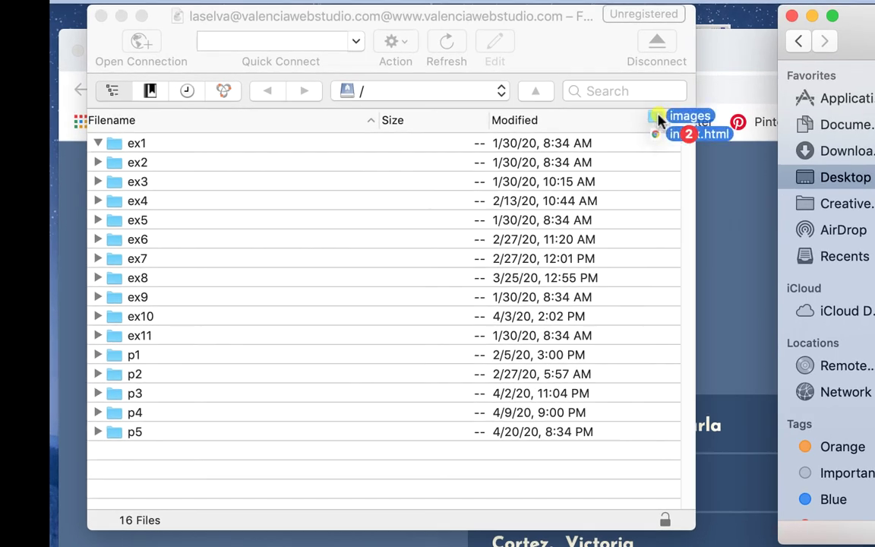
{"action": "left_click_drag", "start_coordinate": [657, 120], "coordinate": [117, 142]}
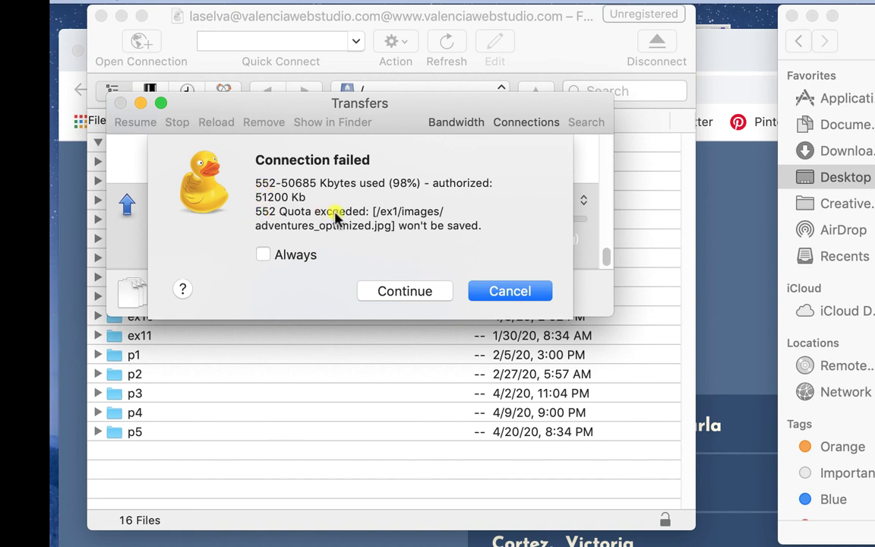
Dismiss the quota-exceeded errors with Cancel and Continue, then enlarge Transfers to show the incomplete upload
{"action": "left_click_drag", "start_coordinate": [368, 213], "coordinate": [258, 214]}
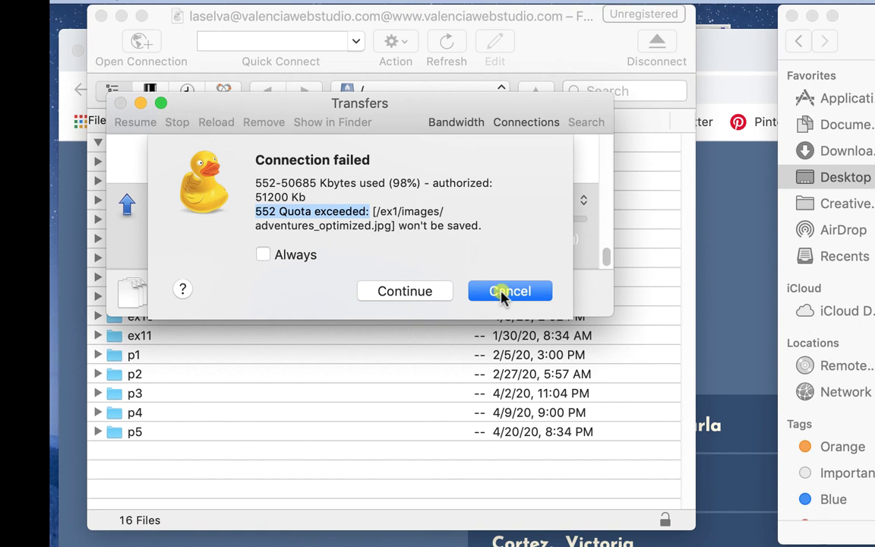
{"action": "left_click", "coordinate": [501, 295]}
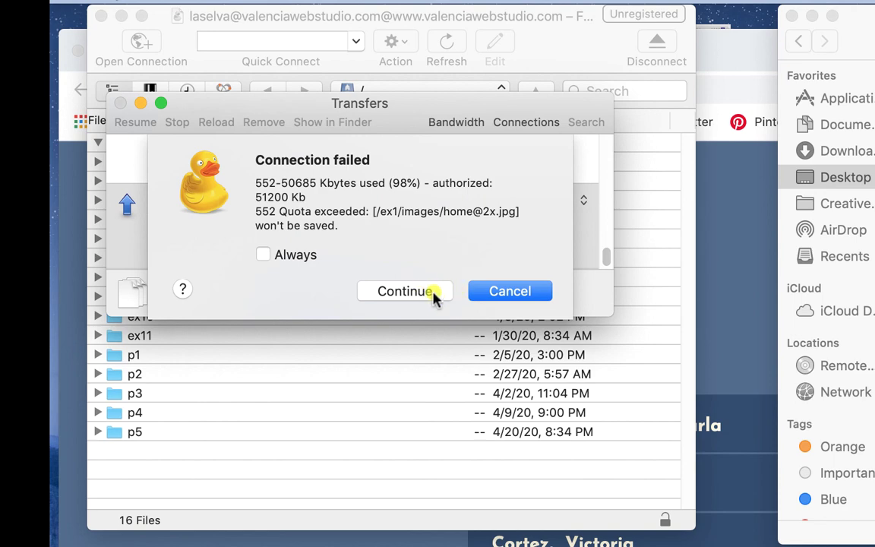
{"action": "left_click", "coordinate": [426, 295]}
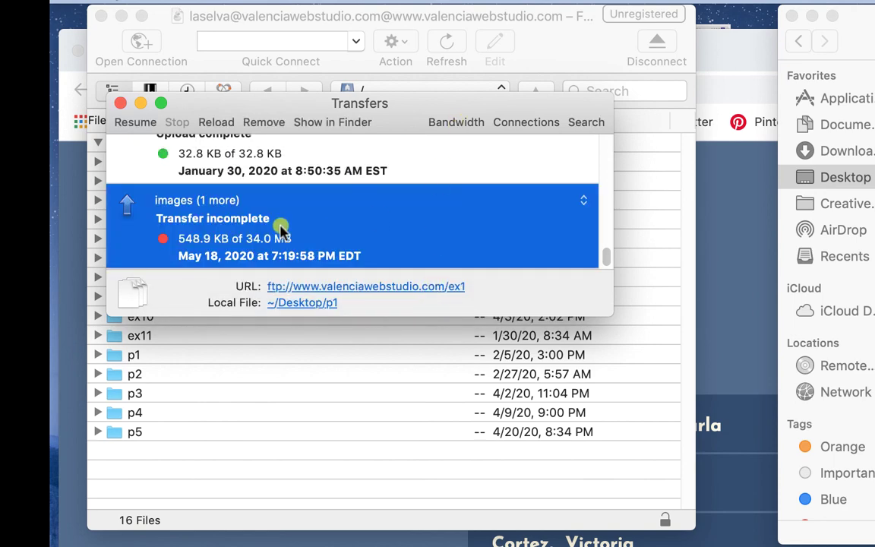
{"action": "left_click_drag", "start_coordinate": [612, 313], "coordinate": [643, 536]}
{"action": "scroll", "coordinate": [263, 416], "scroll_direction": "up", "scroll_amount": 3}
{"action": "scroll", "coordinate": [264, 416], "scroll_direction": "down", "scroll_amount": 5}
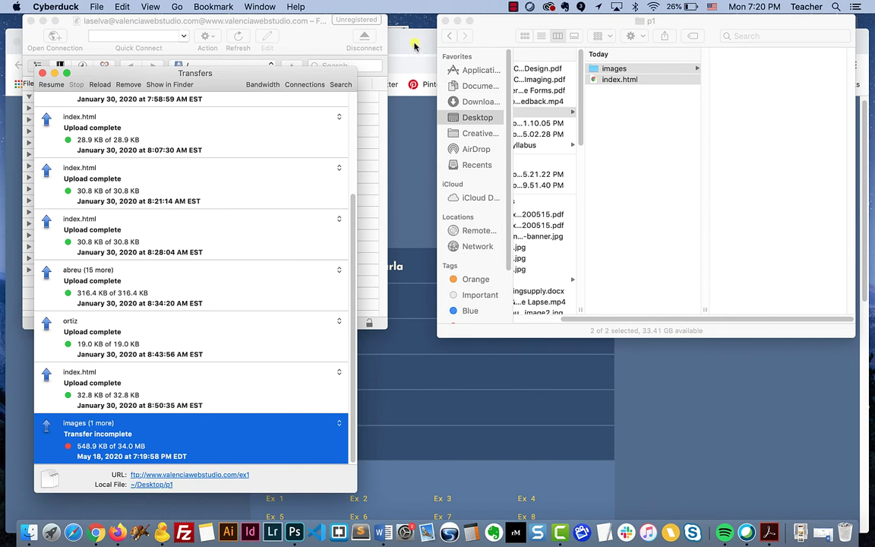
Reload the live Web Design GRA2141 students page in Chrome and expand a student's row
{"action": "left_click", "coordinate": [414, 47]}
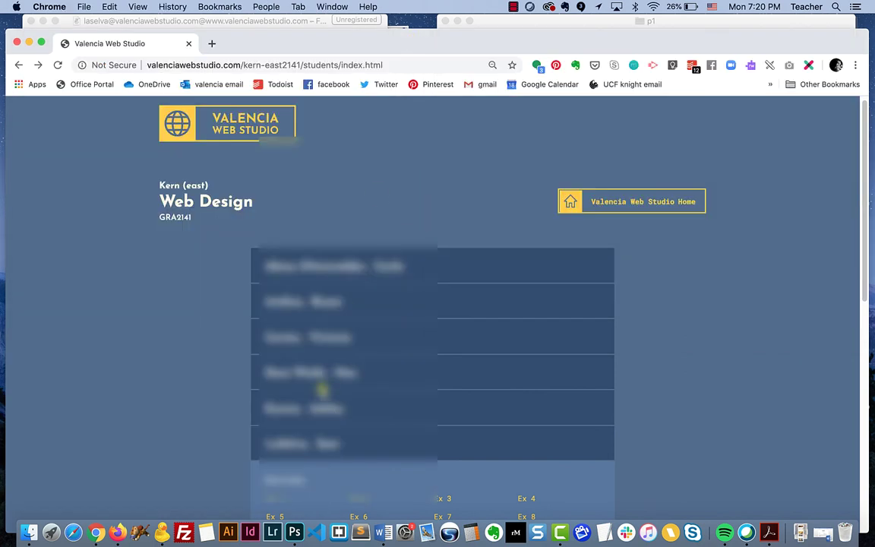
{"action": "scroll", "coordinate": [322, 390], "scroll_direction": "down", "scroll_amount": 5}
{"action": "scroll", "coordinate": [322, 389], "scroll_direction": "up", "scroll_amount": 3}
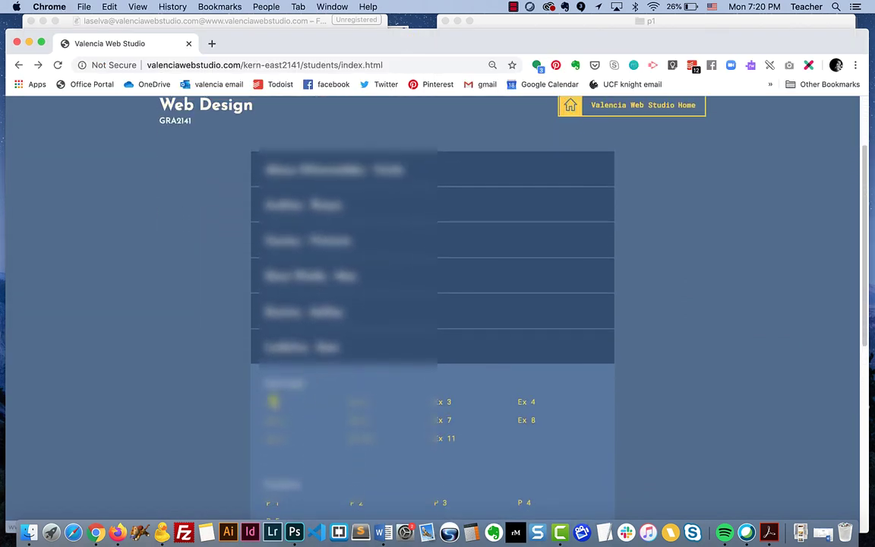
{"action": "key", "text": "super+r"}
{"action": "left_click", "coordinate": [312, 347]}
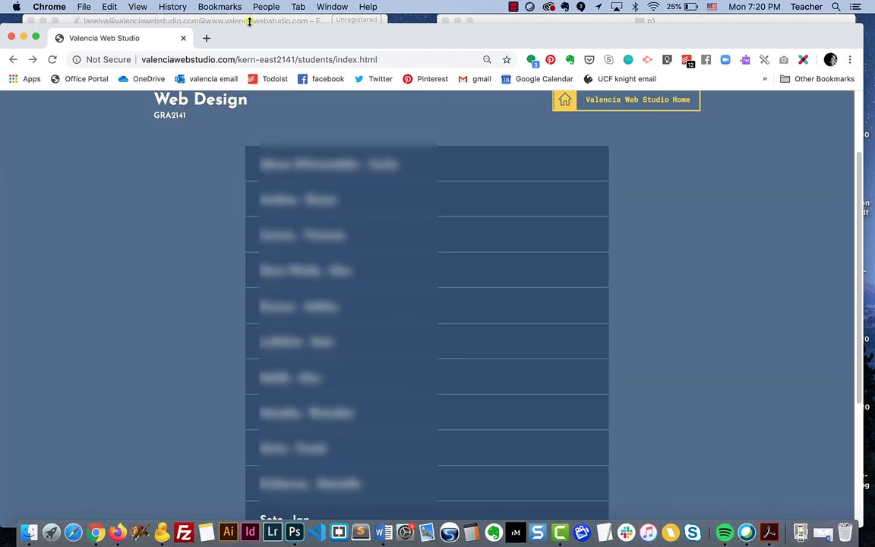
Delete all three items inside the server's p1 folder
{"action": "left_click", "coordinate": [279, 21]}
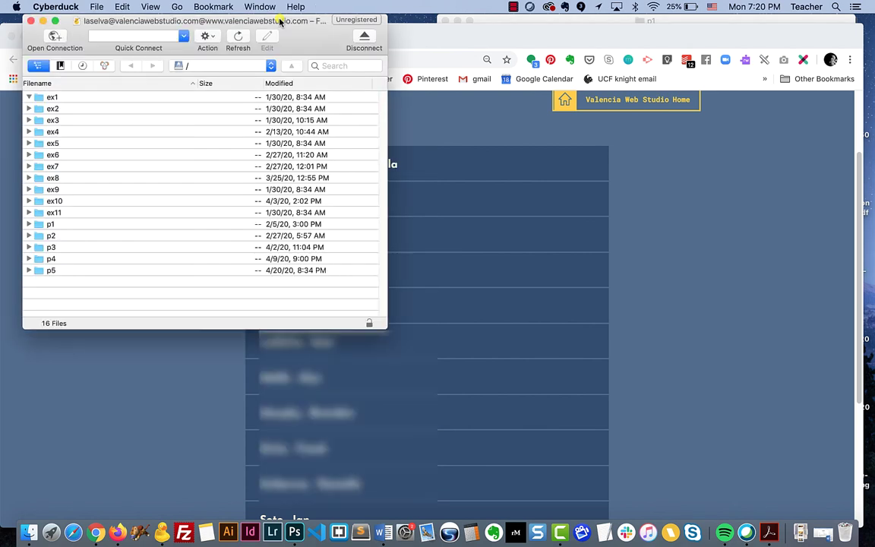
{"action": "left_click", "coordinate": [29, 224]}
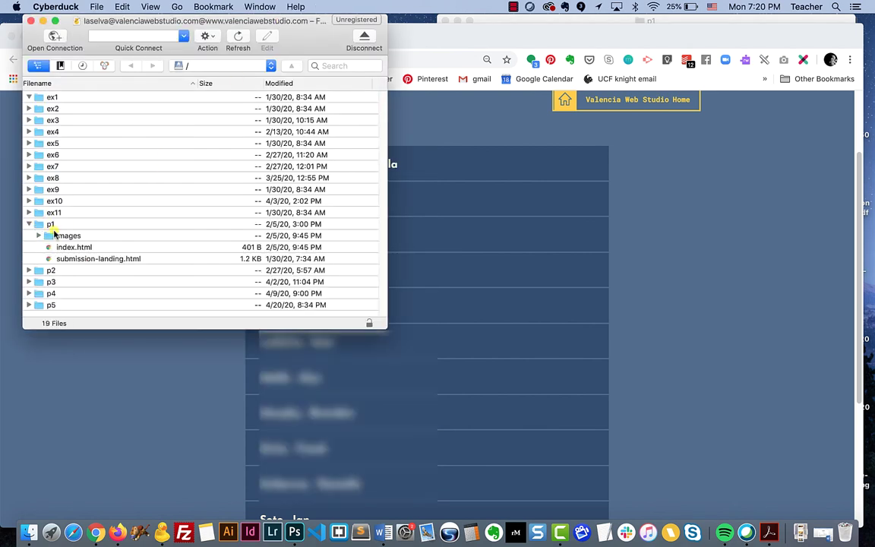
{"action": "left_click", "coordinate": [53, 237]}
{"action": "left_click", "coordinate": [55, 259], "text": "shift"}
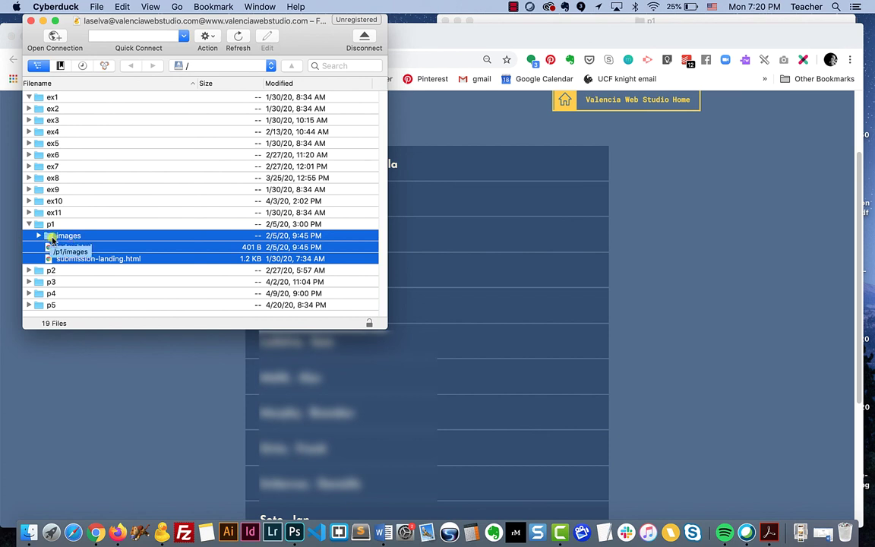
{"action": "right_click", "coordinate": [50, 236]}
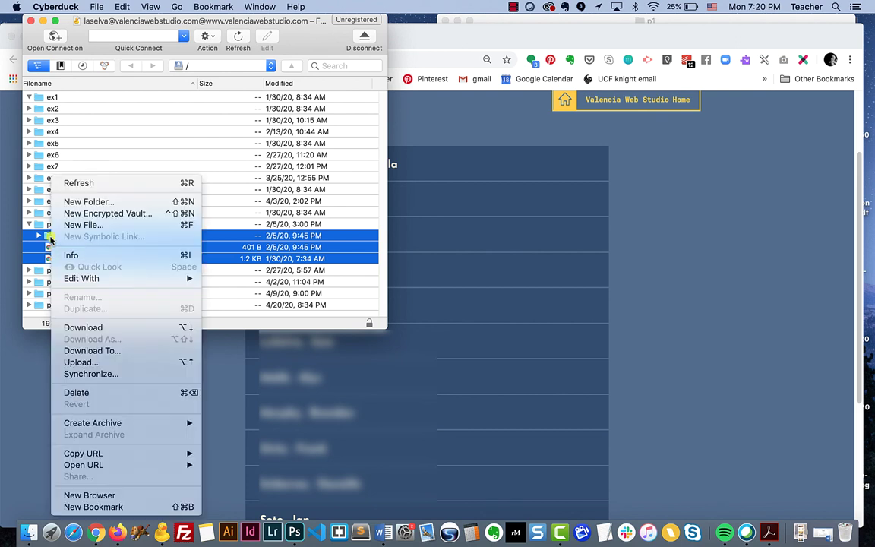
{"action": "left_click", "coordinate": [76, 393]}
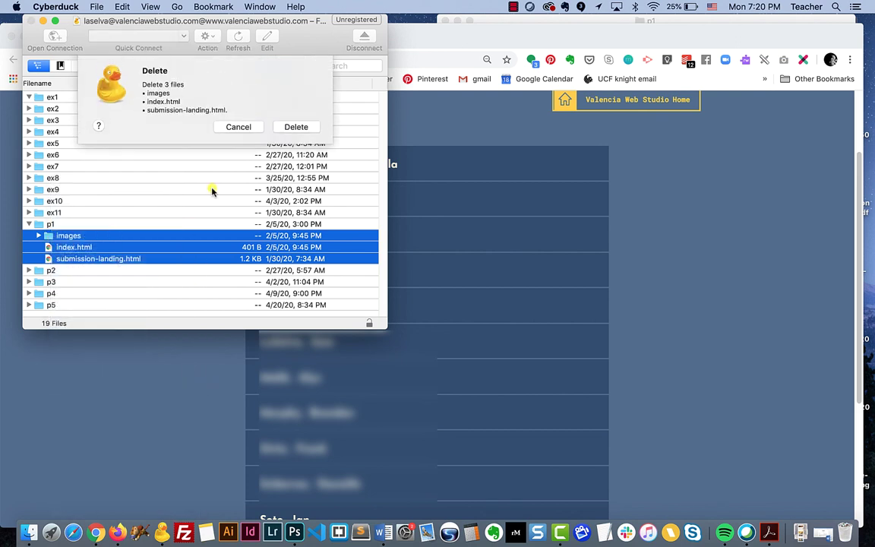
{"action": "left_click", "coordinate": [304, 131]}
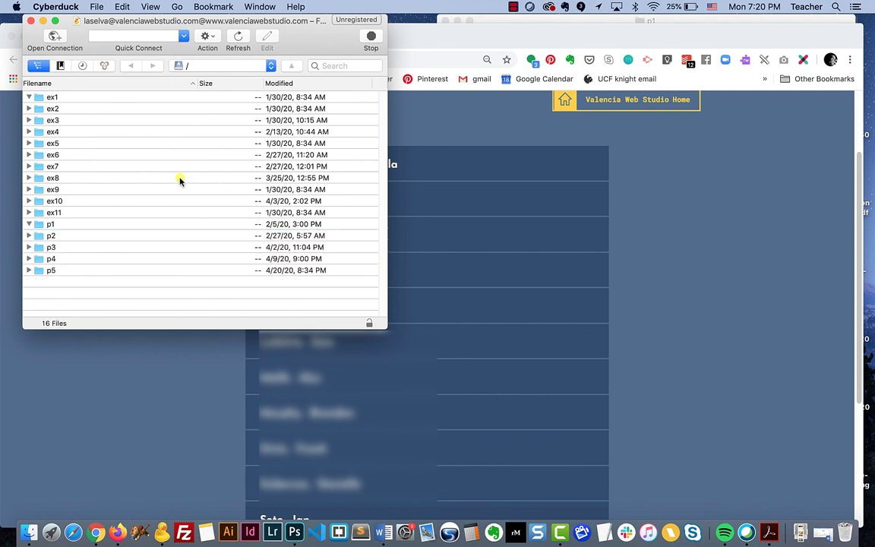
Delete the four items in p4 (css, images, index.html, submission-landing.html) and refresh the listing
{"action": "left_click", "coordinate": [28, 259]}
{"action": "left_click", "coordinate": [47, 271]}
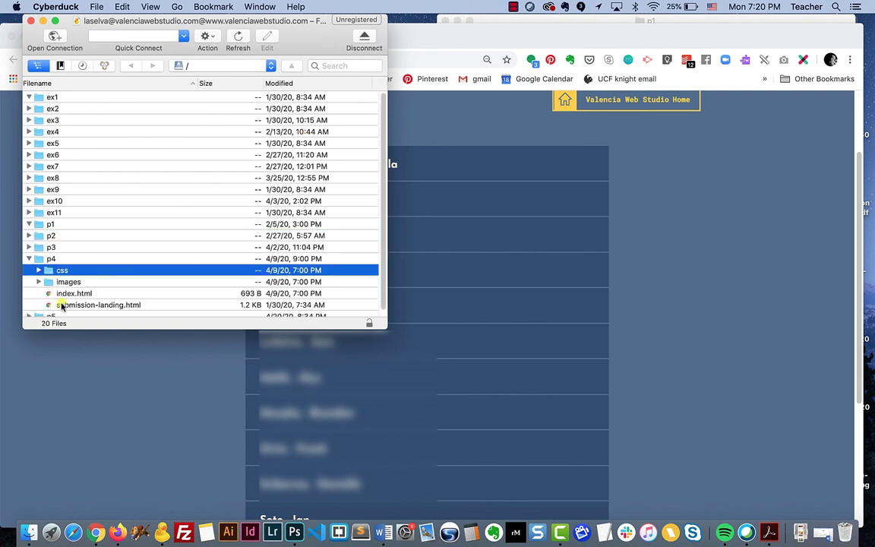
{"action": "left_click", "coordinate": [55, 304], "text": "shift"}
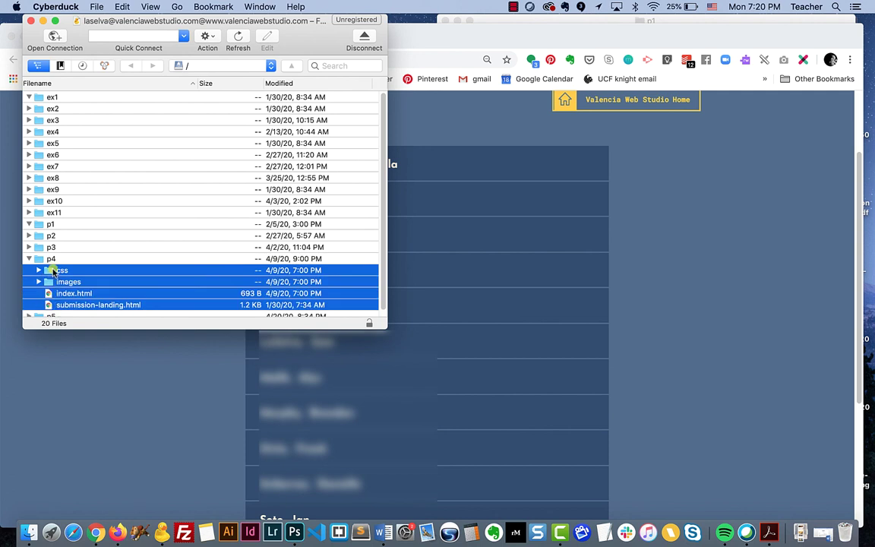
{"action": "right_click", "coordinate": [51, 272]}
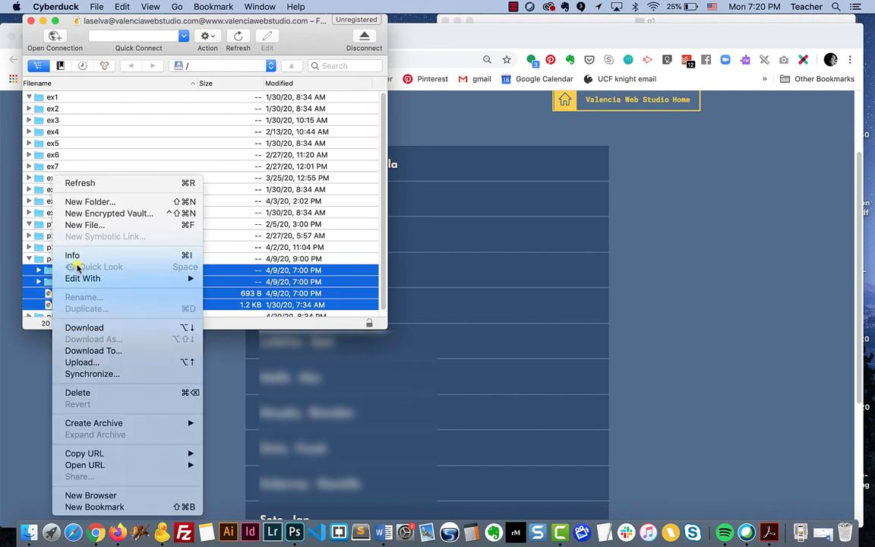
{"action": "left_click", "coordinate": [105, 394]}
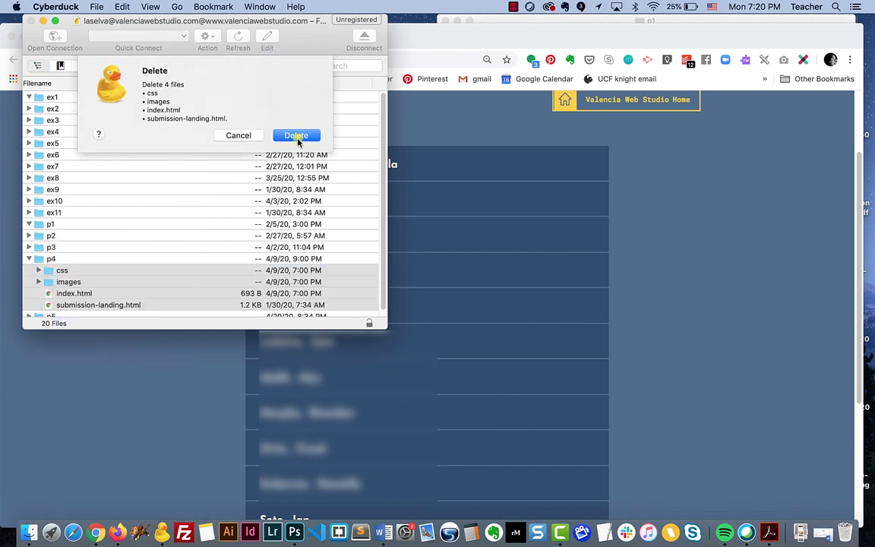
{"action": "left_click", "coordinate": [296, 137]}
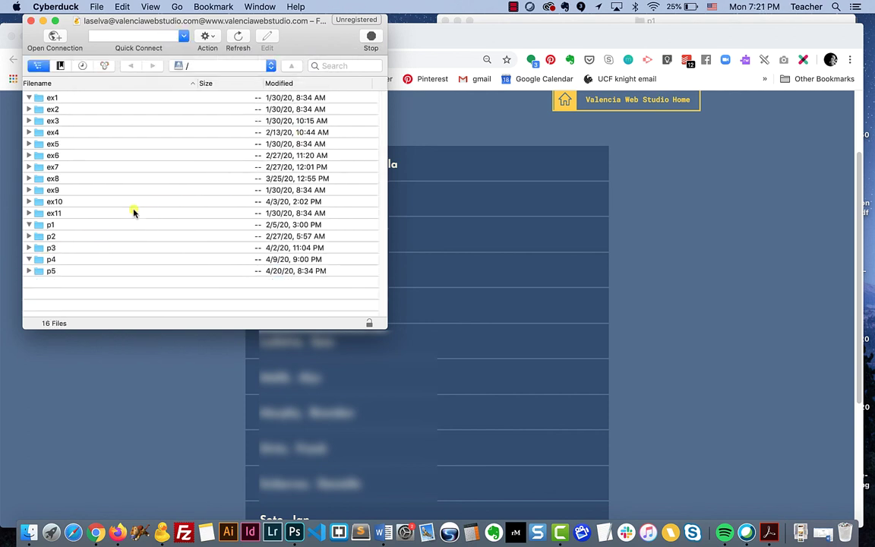
{"action": "right_click", "coordinate": [29, 97]}
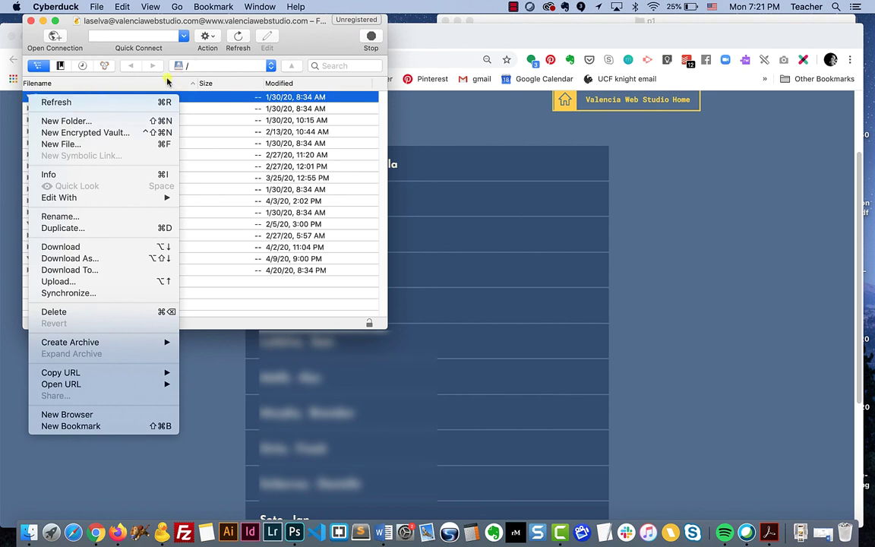
{"action": "left_click", "coordinate": [233, 58]}
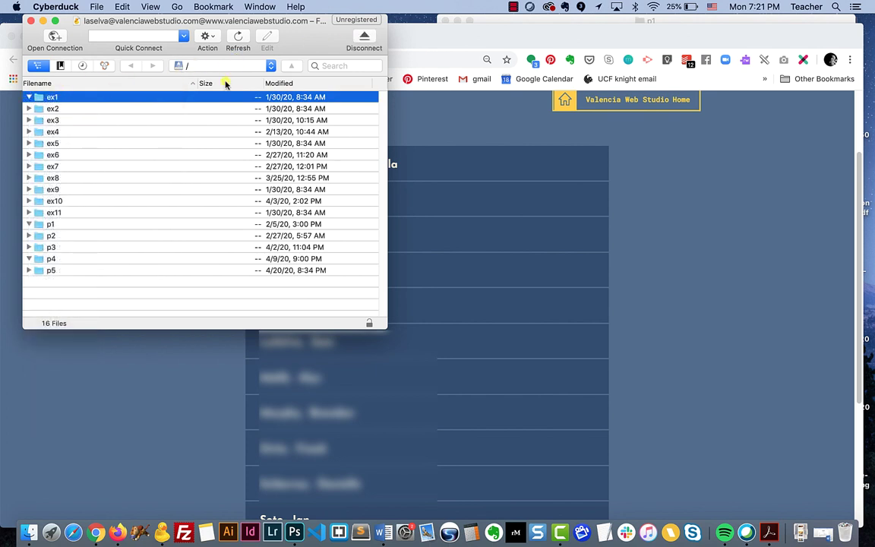
Upload p1's images folder and index.html into ex1 with Overwrite, then close Transfers and return to Chrome
{"action": "left_click", "coordinate": [595, 21]}
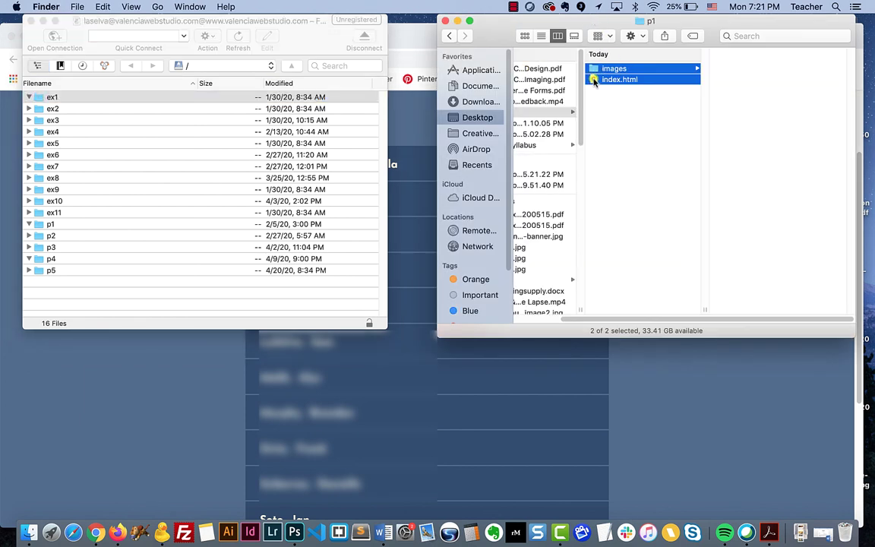
{"action": "left_click_drag", "start_coordinate": [595, 83], "coordinate": [39, 97]}
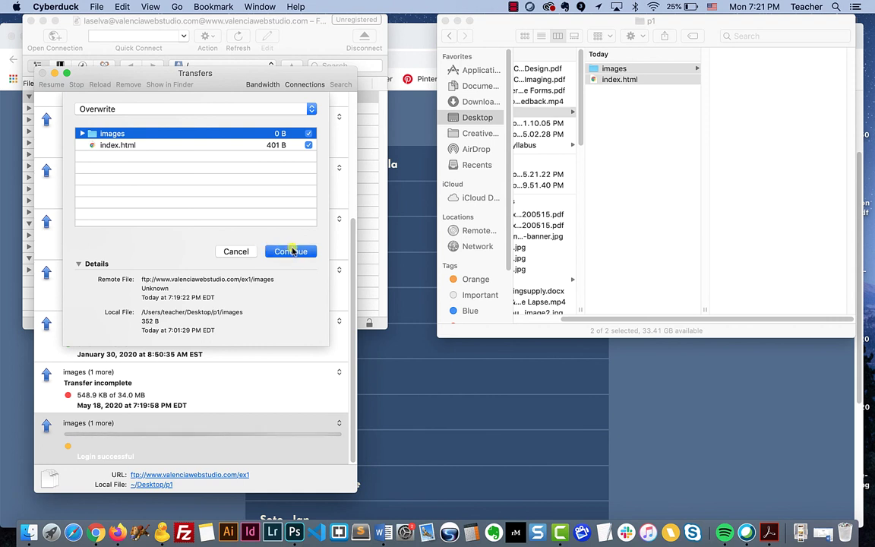
{"action": "left_click", "coordinate": [291, 250]}
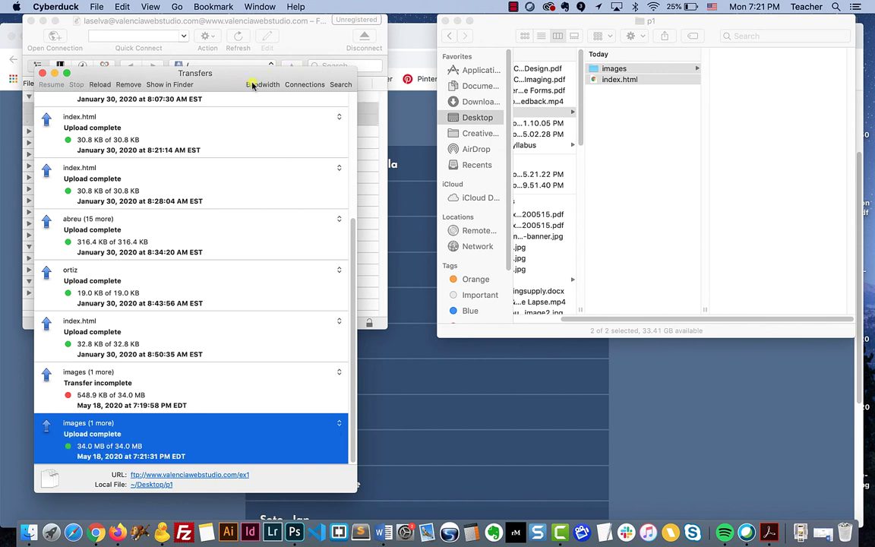
{"action": "left_click", "coordinate": [42, 73]}
{"action": "left_click", "coordinate": [156, 399]}
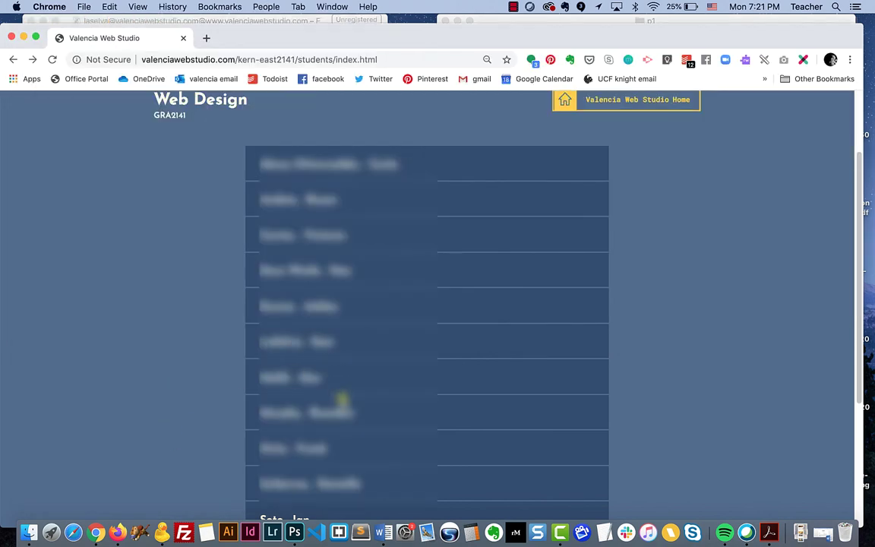
Load the student's ex1 page, check the live Peace River Campground site, then return to Cyberduck
{"action": "left_click", "coordinate": [284, 338]}
{"action": "left_click", "coordinate": [272, 394]}
{"action": "scroll", "coordinate": [497, 279], "scroll_direction": "down", "scroll_amount": 10}
{"action": "scroll", "coordinate": [497, 279], "scroll_direction": "down", "scroll_amount": 15}
{"action": "scroll", "coordinate": [498, 278], "scroll_direction": "down", "scroll_amount": 15}
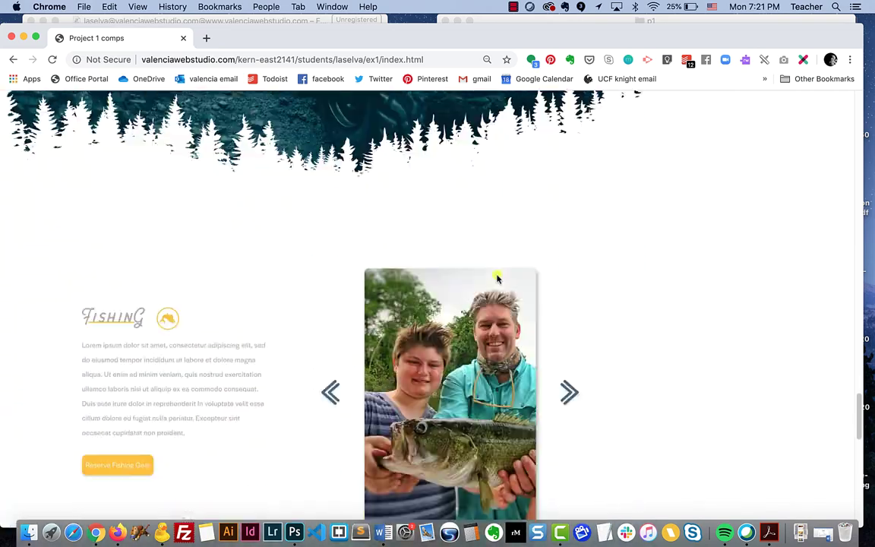
{"action": "scroll", "coordinate": [497, 278], "scroll_direction": "up", "scroll_amount": 15}
{"action": "scroll", "coordinate": [498, 278], "scroll_direction": "up", "scroll_amount": 5}
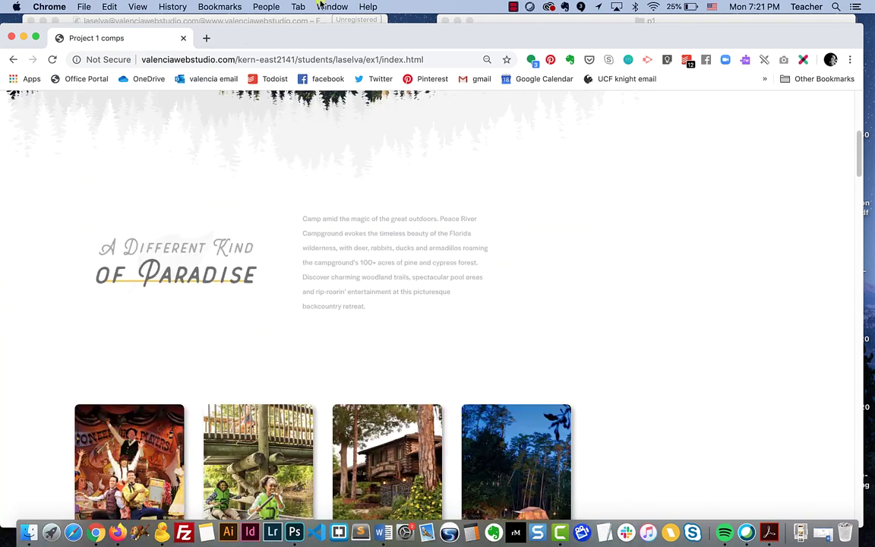
{"action": "left_click", "coordinate": [273, 21]}
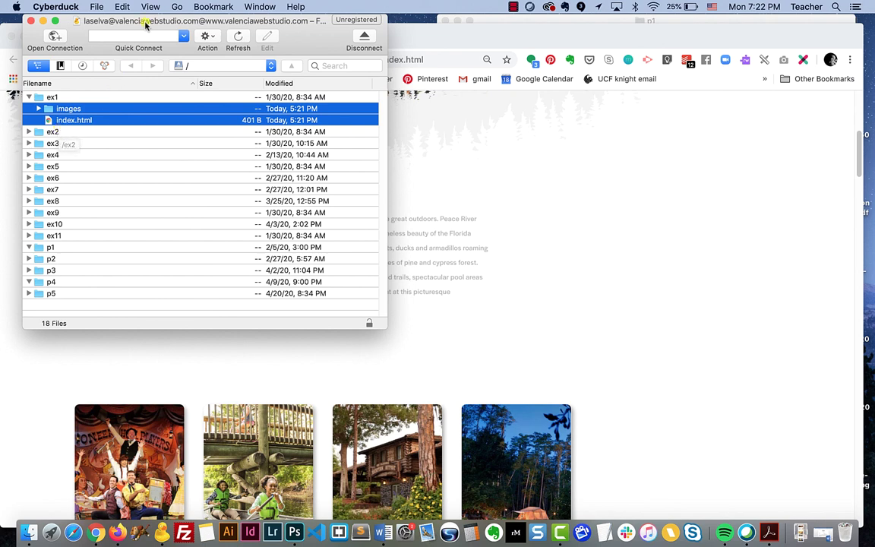
{"action": "left_click_drag", "start_coordinate": [147, 20], "coordinate": [144, 21]}
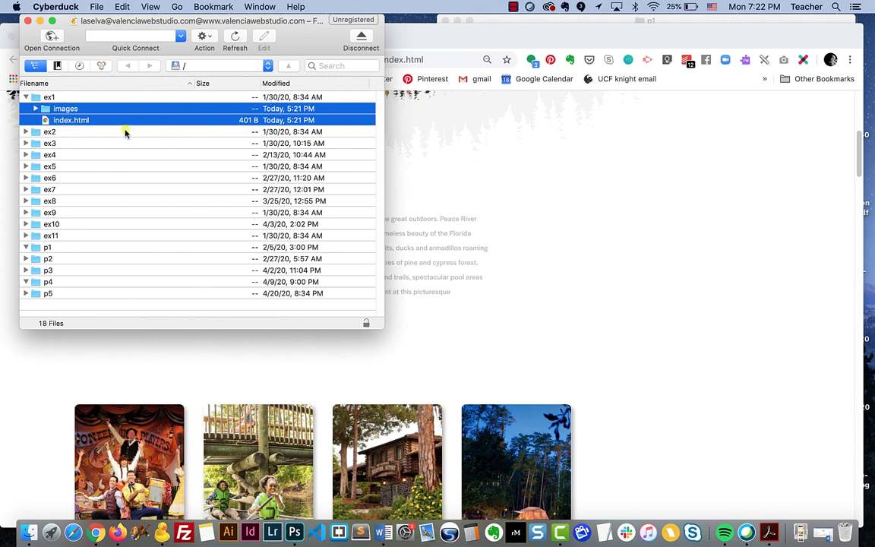
{"action": "left_click_drag", "start_coordinate": [90, 126], "coordinate": [85, 124]}
{"action": "left_click_drag", "start_coordinate": [79, 105], "coordinate": [72, 115]}
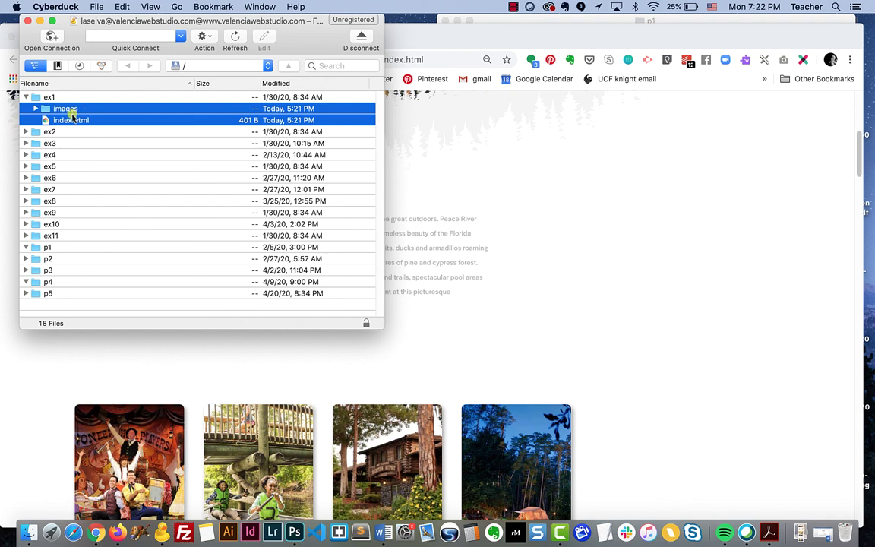